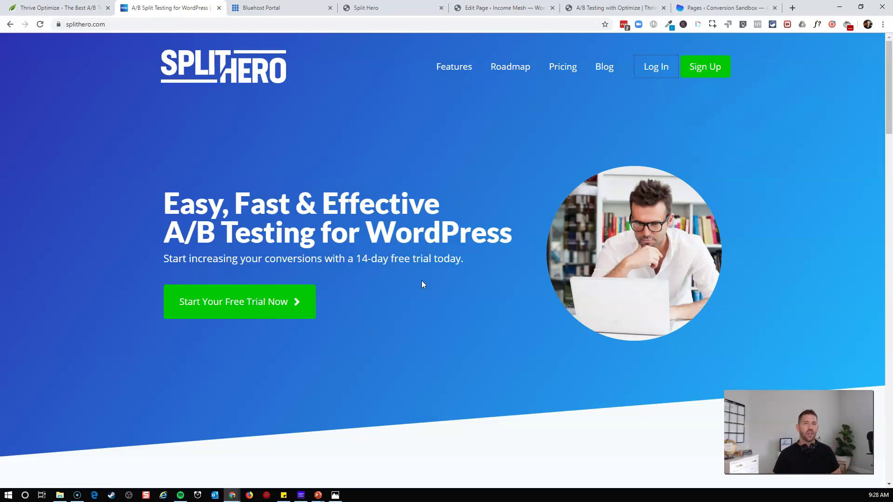
# Open incomemesh.com/splithero in a new tab to reach Split Hero's Lifetime Deal page.
pyautogui.hotkey('ctrl', 't')
pyautogui.write('incomemesh.com')
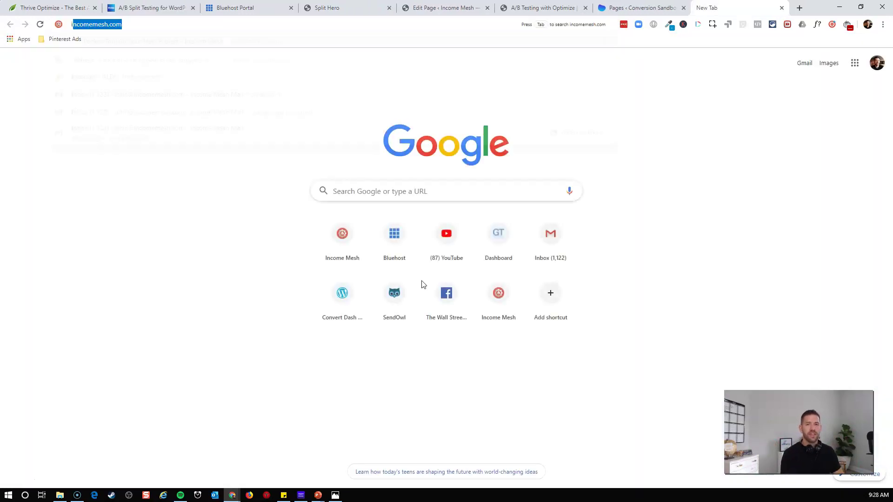
pyautogui.write('/splithero')
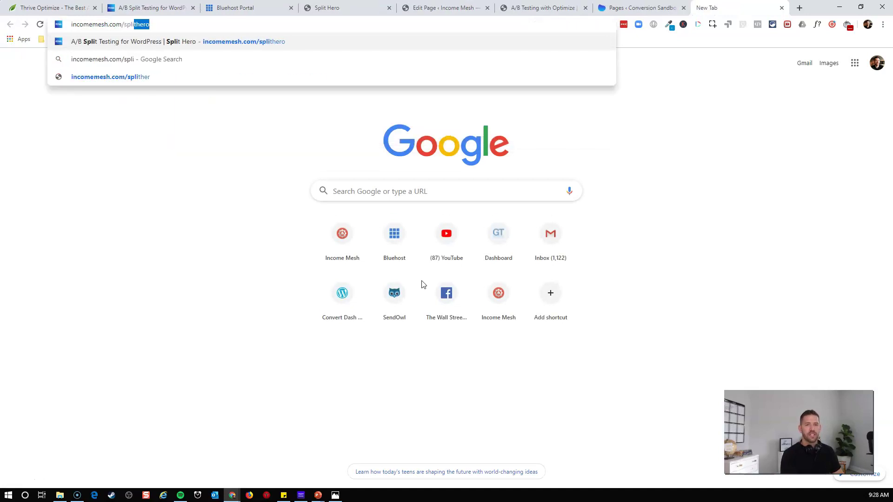
pyautogui.press('Return')
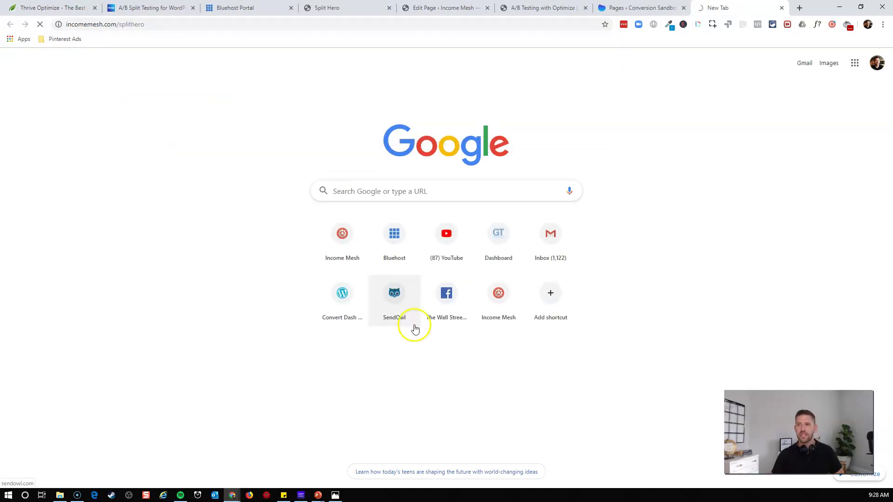
pyautogui.click(648, 275)
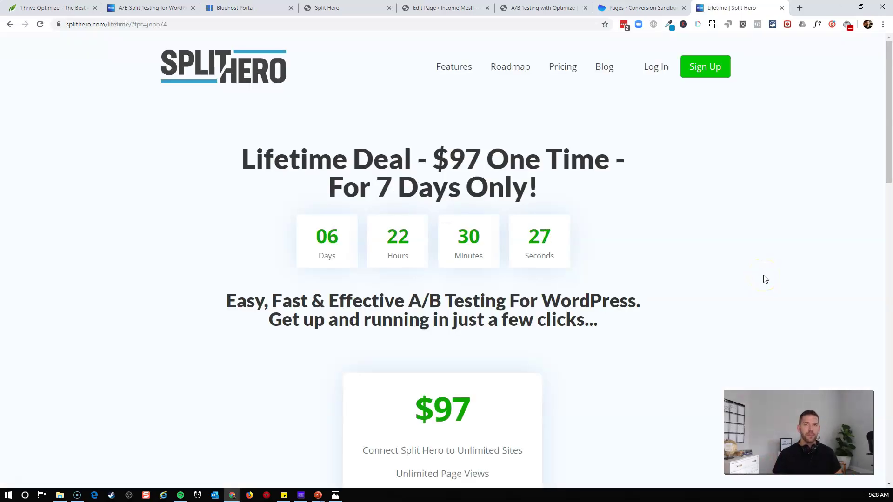
# Review the $97 plan's features, including Run 3 Active Campaigns and the 30 Day Refund Period.
pyautogui.scroll(-4, 766, 277)
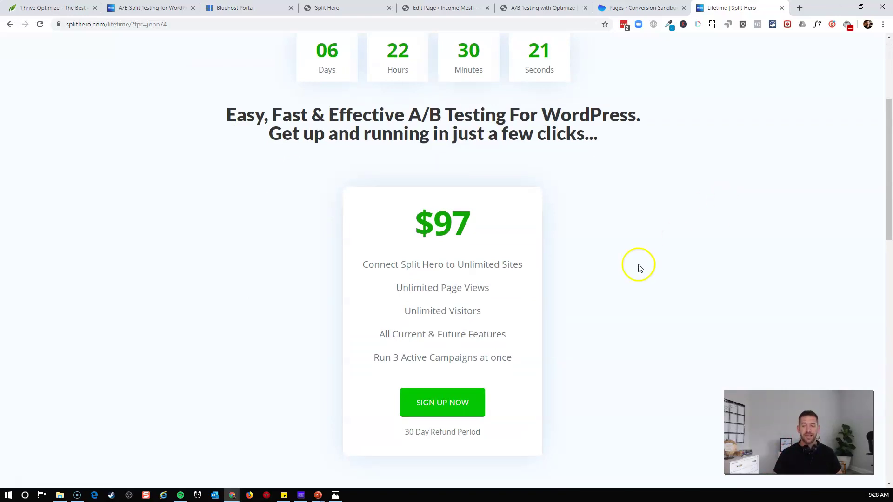
pyautogui.tripleClick(424, 361)
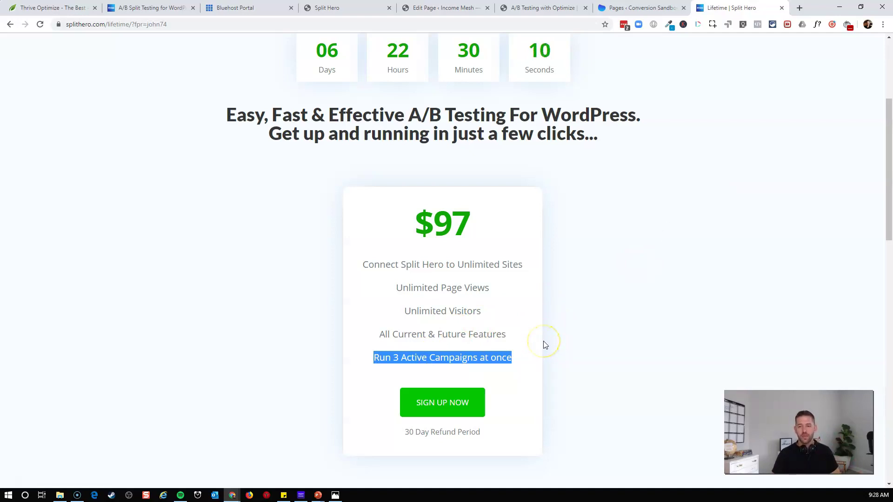
pyautogui.tripleClick(409, 434)
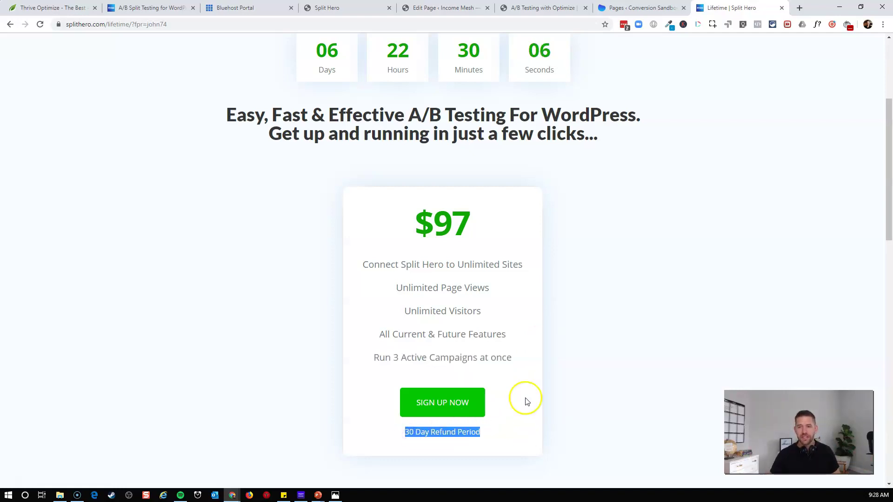
pyautogui.moveTo(498, 219); pyautogui.dragTo(504, 242)
pyautogui.scroll(-3, 522, 266)
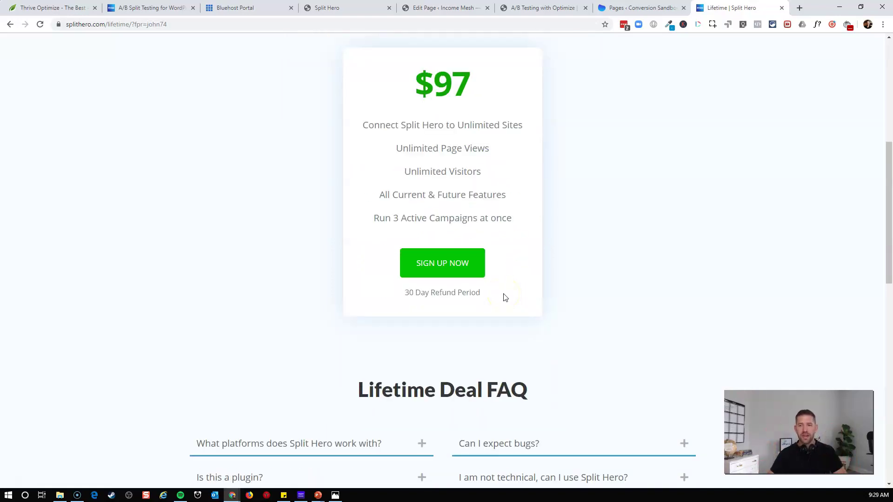
pyautogui.scroll(2, 505, 302)
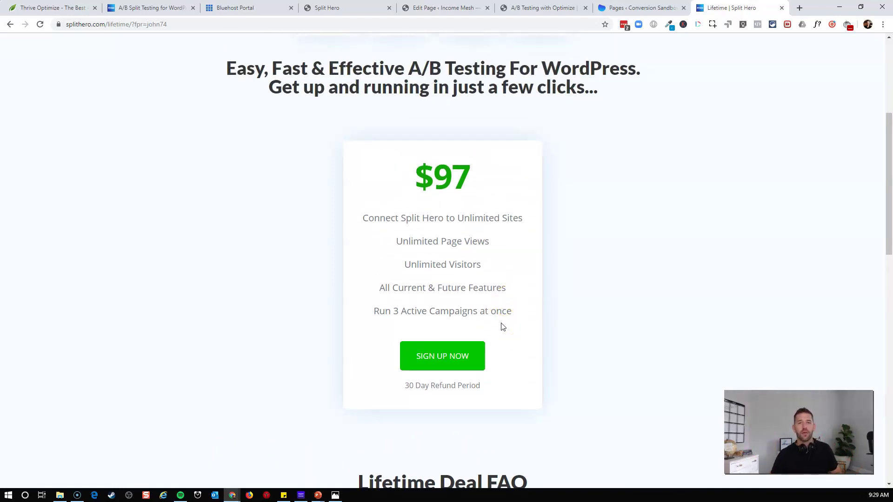
# Go back to the Split Hero homepage and highlight the Agencies Deliver More Conversions heading.
pyautogui.click(71, 6)
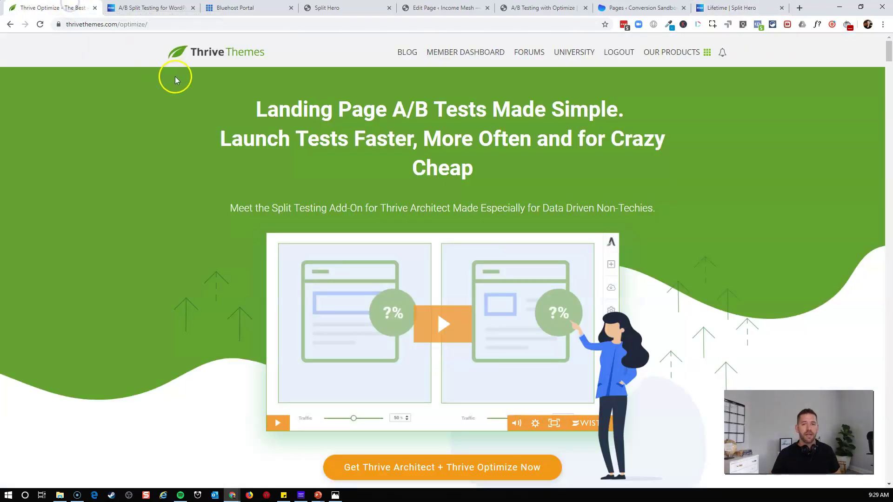
pyautogui.click(131, 8)
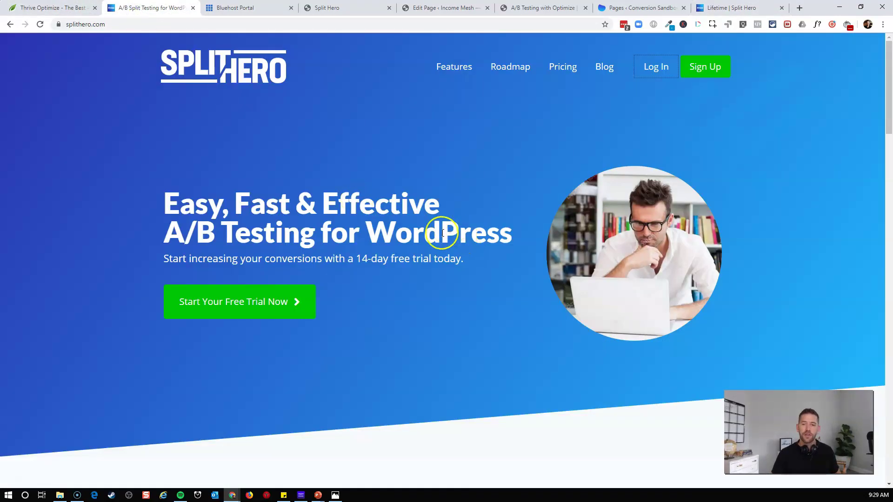
pyautogui.scroll(-9, 488, 253)
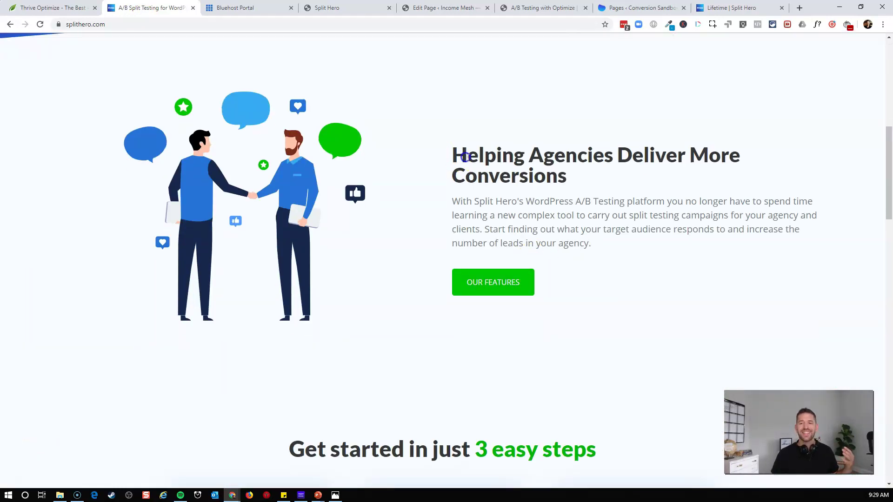
pyautogui.moveTo(530, 156); pyautogui.dragTo(584, 173)
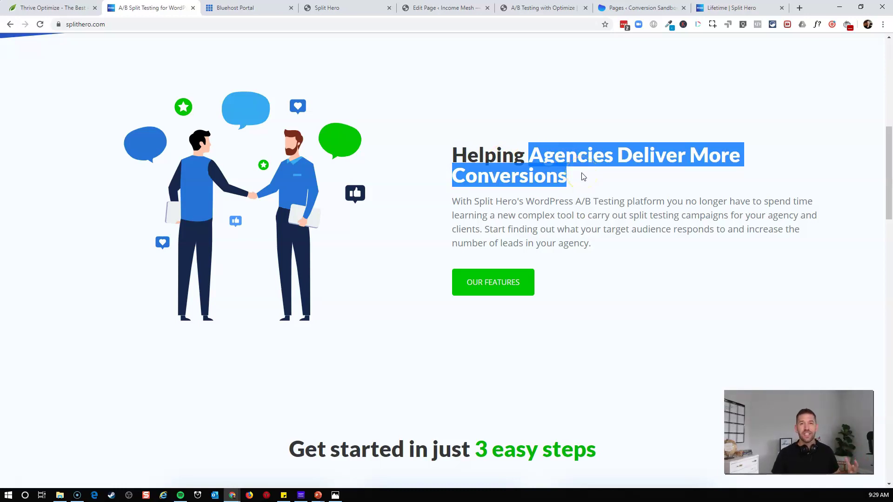
# Scroll through the steps, page-builder and news sections, then return to the top.
pyautogui.scroll(-4, 583, 177)
pyautogui.scroll(-1, 660, 236)
pyautogui.scroll(-3, 664, 237)
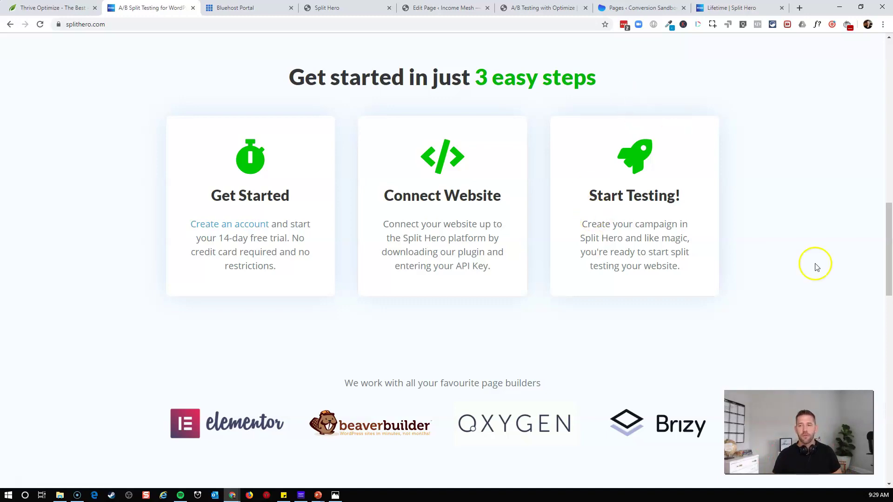
pyautogui.scroll(-8, 812, 279)
pyautogui.scroll(15, 810, 289)
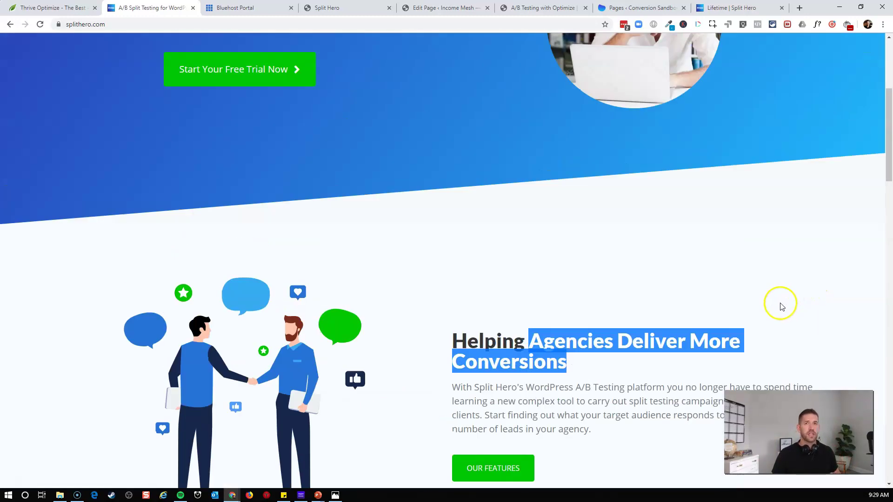
pyautogui.click(781, 305)
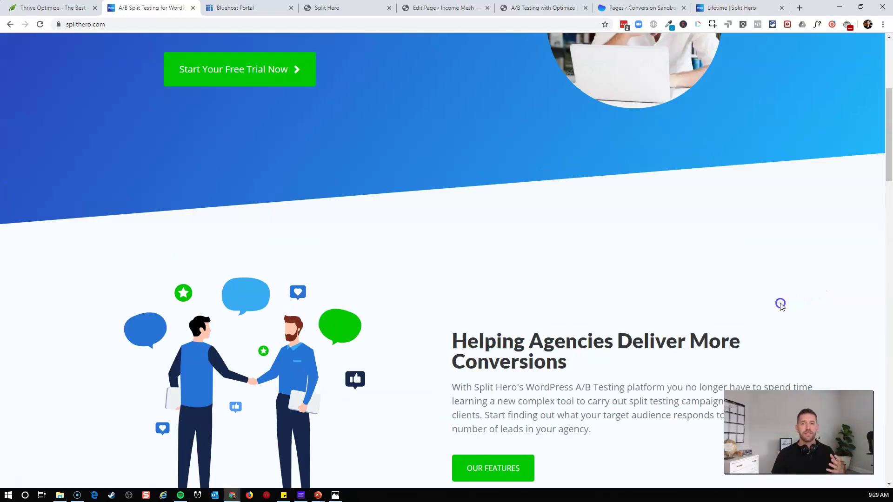
pyautogui.scroll(1, 774, 306)
pyautogui.scroll(4, 765, 307)
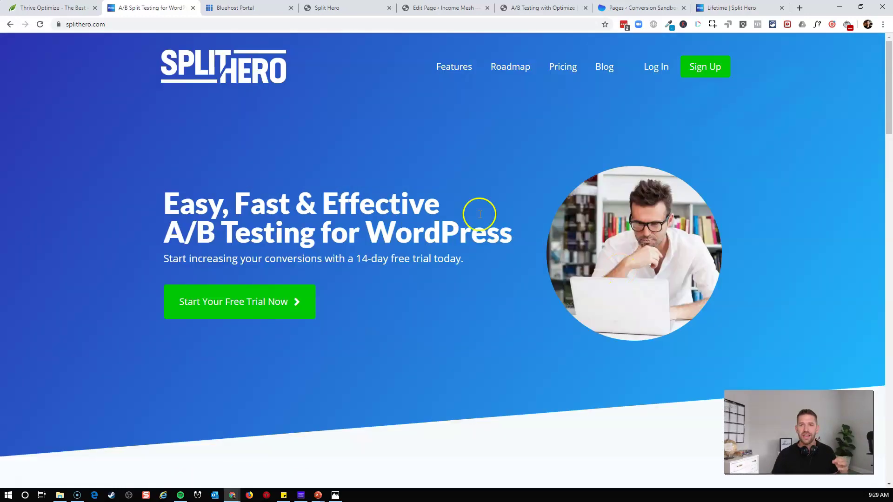
pyautogui.click(351, 9)
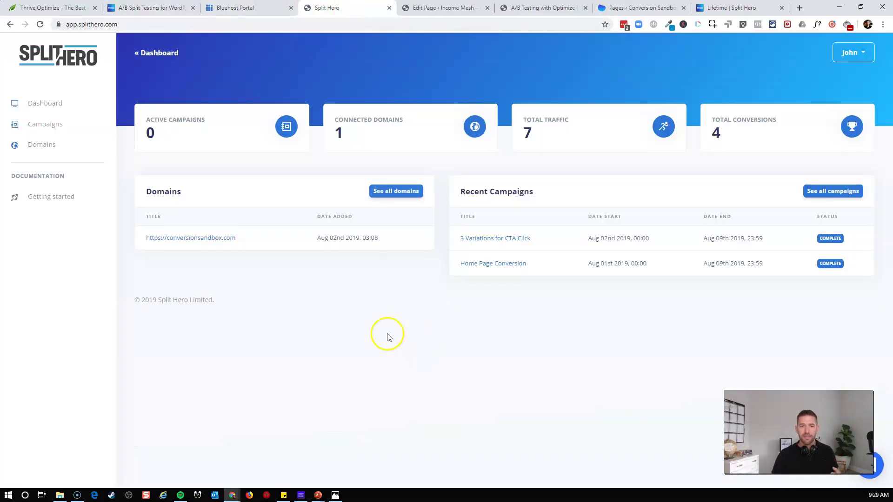
pyautogui.click(48, 105)
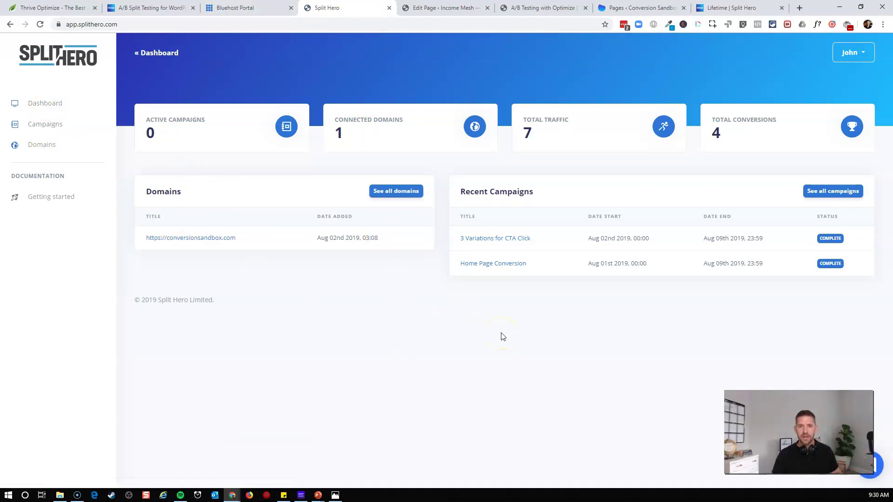
pyautogui.click(54, 109)
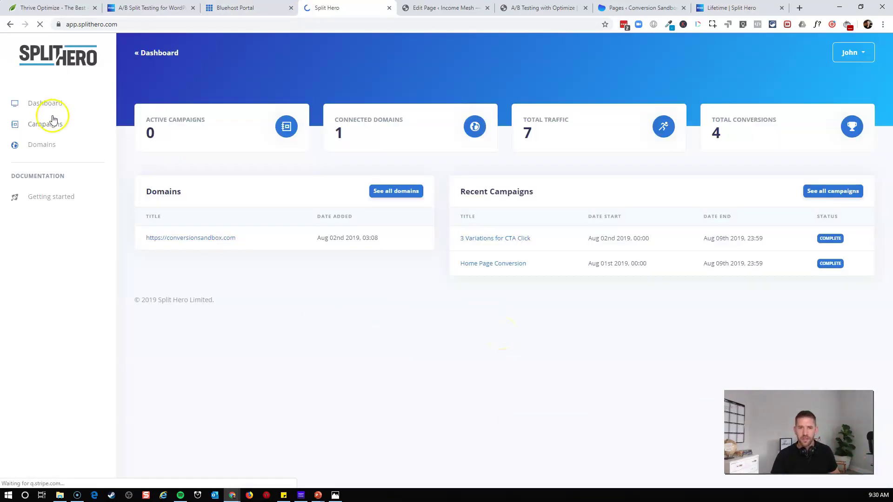
pyautogui.click(48, 123)
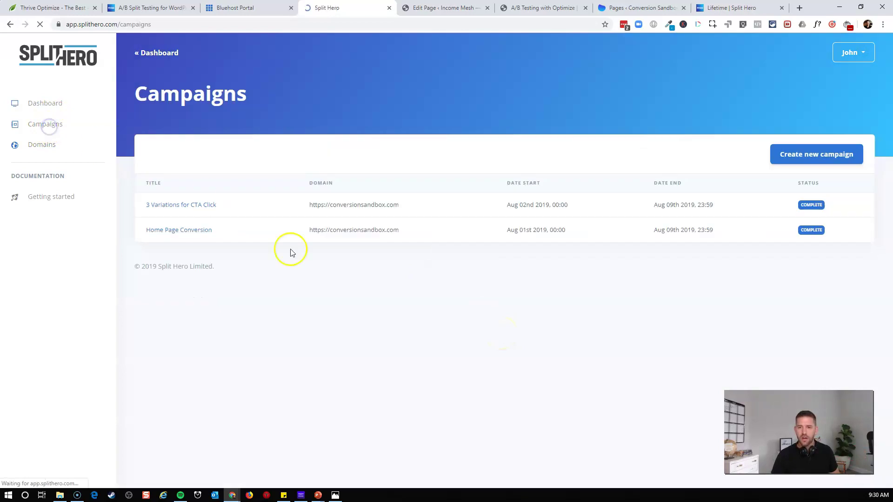
pyautogui.click(172, 206)
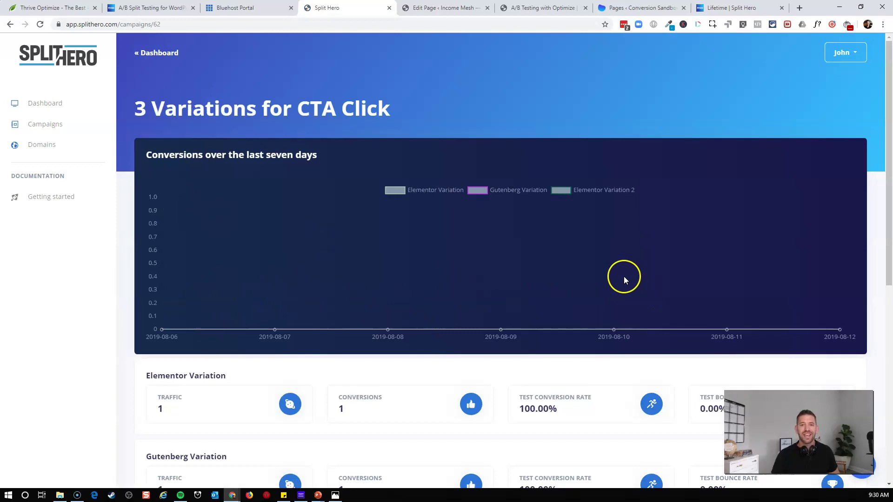
pyautogui.scroll(-4, 621, 277)
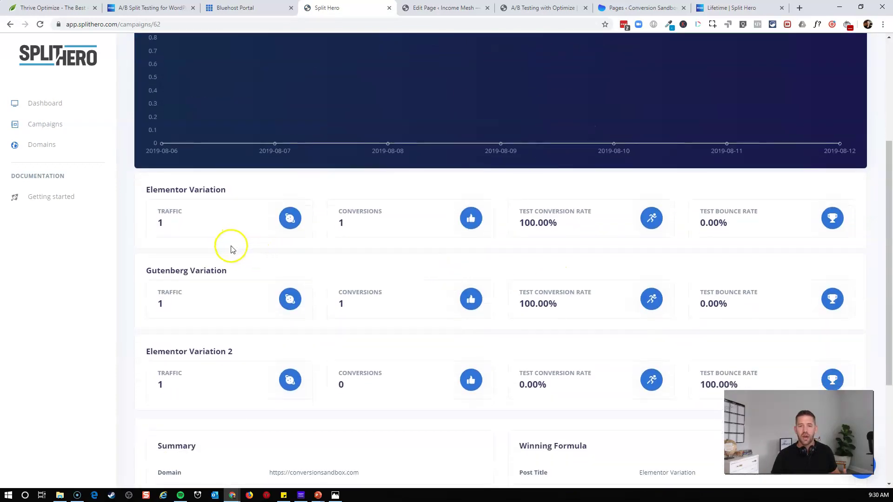
pyautogui.scroll(-2, 434, 282)
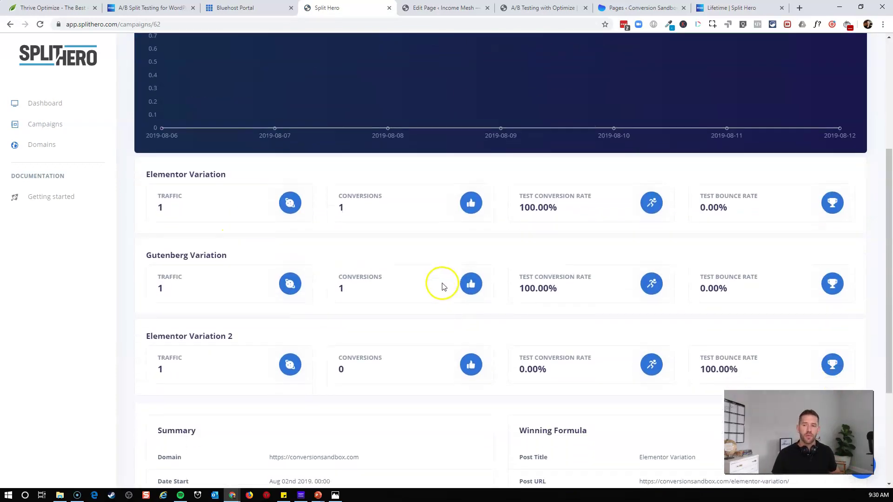
pyautogui.scroll(-2, 440, 286)
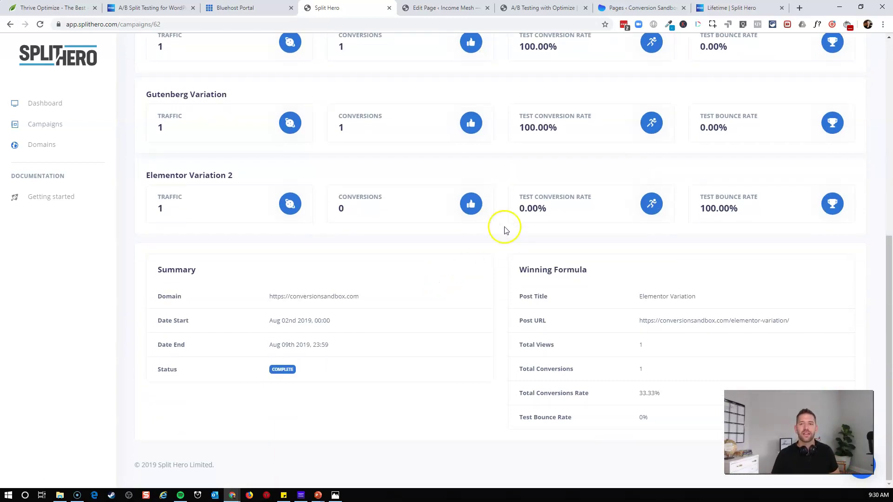
# Save the landing page, staying on it, and open its A/B test dashboard.
pyautogui.click(522, 8)
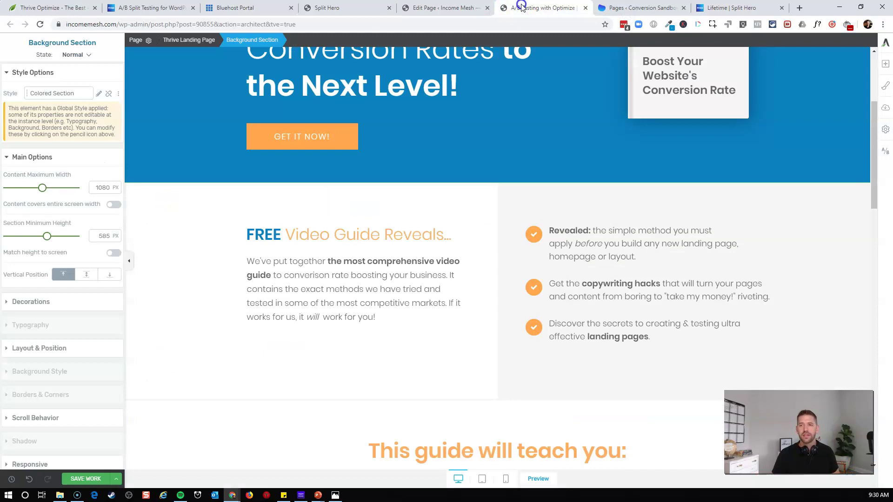
pyautogui.scroll(3, 493, 153)
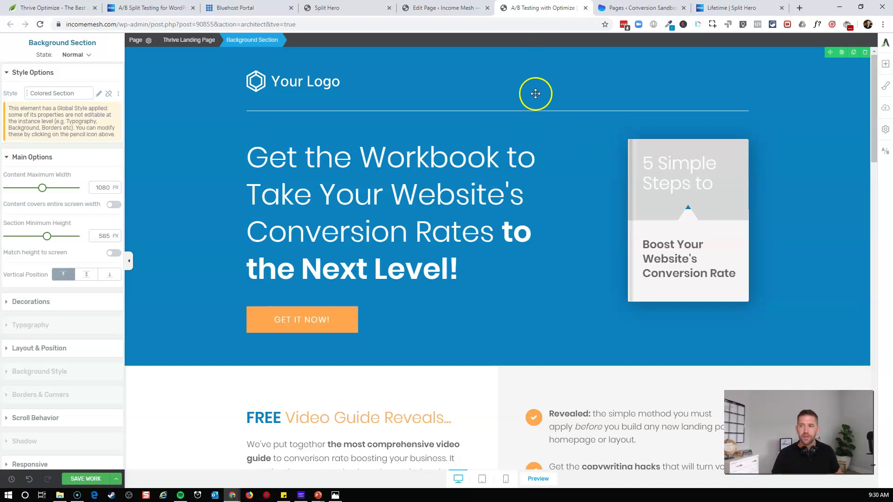
pyautogui.click(883, 153)
pyautogui.click(526, 78)
pyautogui.click(88, 479)
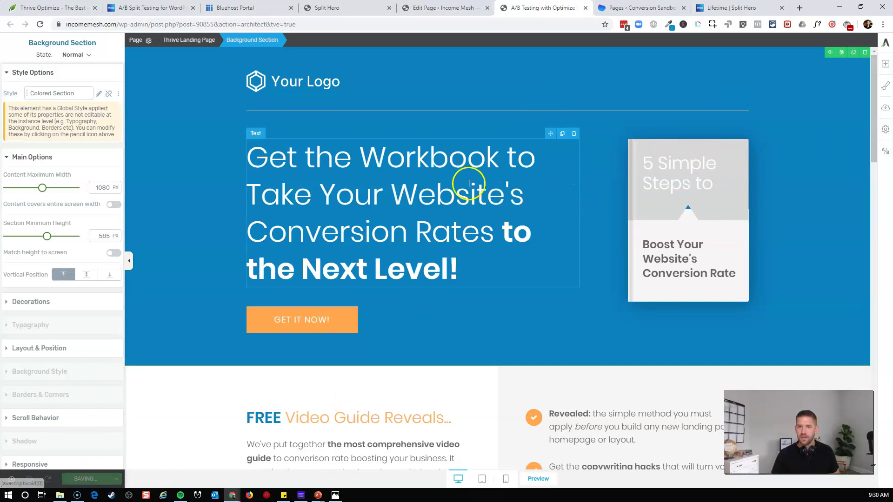
pyautogui.click(883, 151)
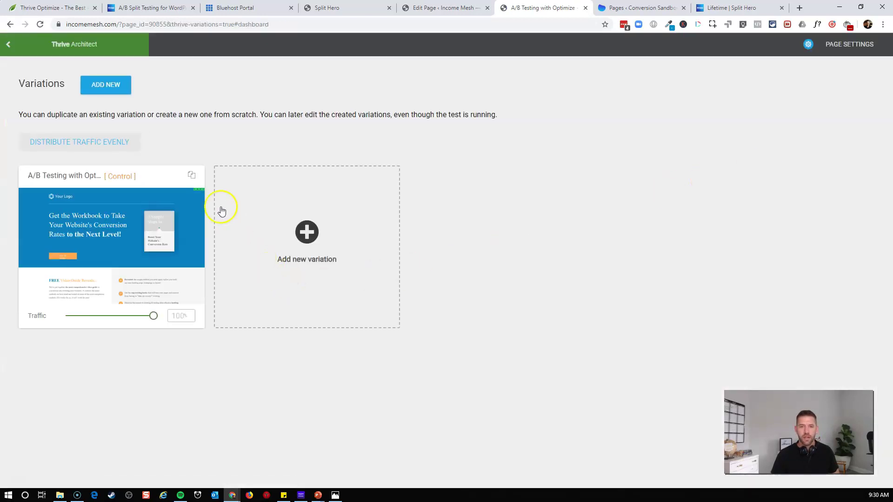
# Duplicate the Control into a copy variation split 50/50 and open the copy for editing.
pyautogui.click(191, 175)
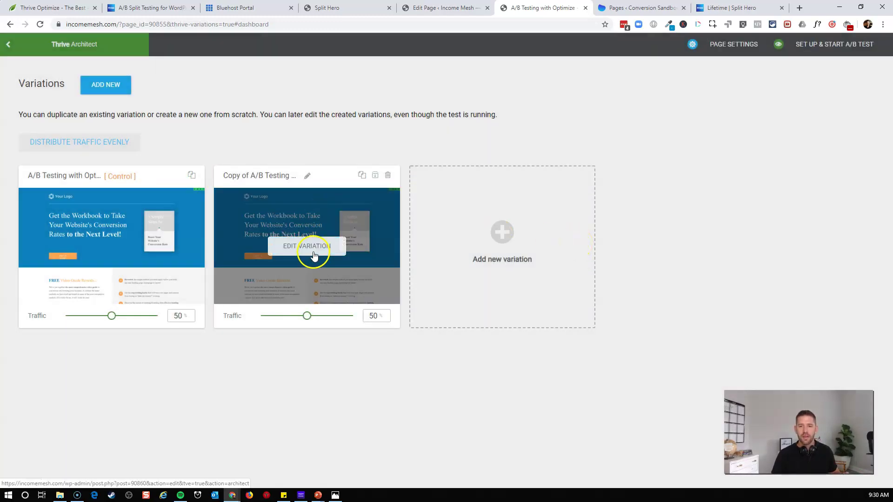
pyautogui.click(314, 247)
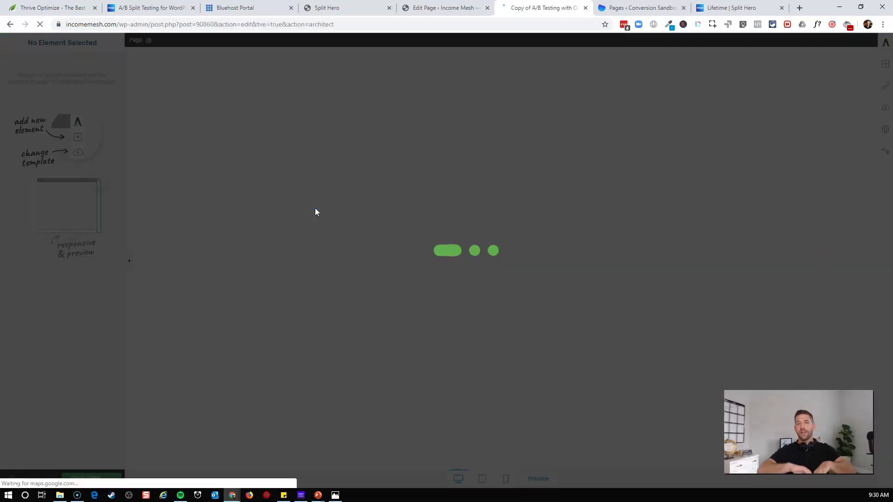
pyautogui.click(336, 218)
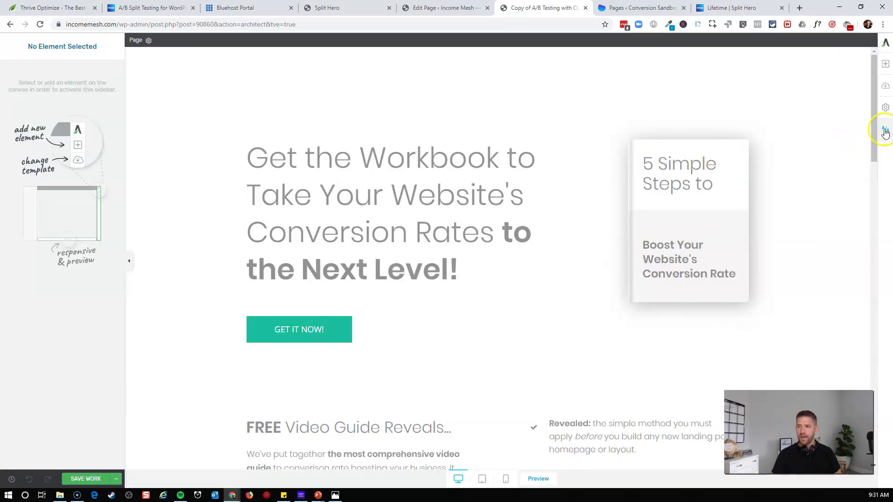
pyautogui.click(885, 130)
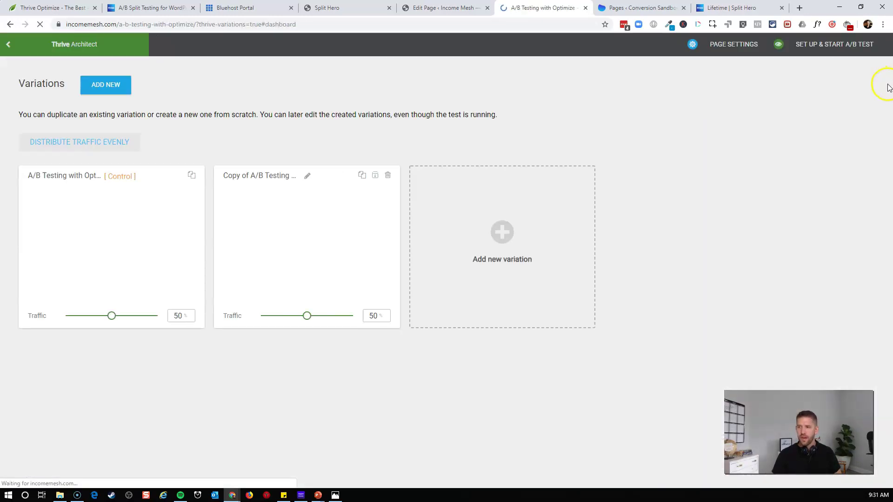
# Apply the Consultation Smart Booking template from the Consultant Smart set to the copy variation.
pyautogui.click(886, 87)
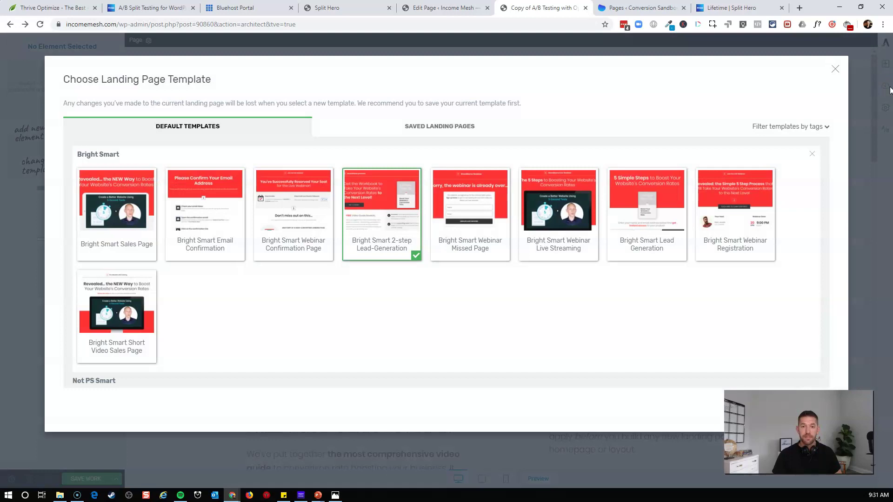
pyautogui.scroll(-5, 514, 287)
pyautogui.scroll(8, 372, 267)
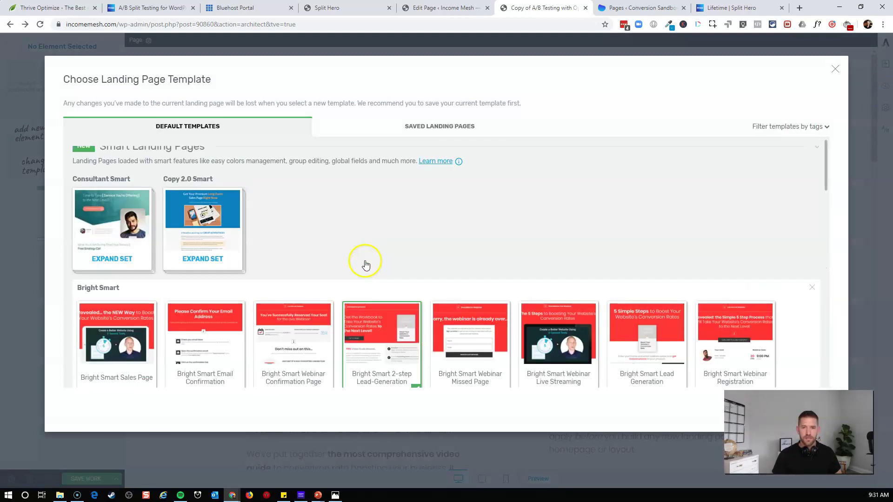
pyautogui.click(123, 245)
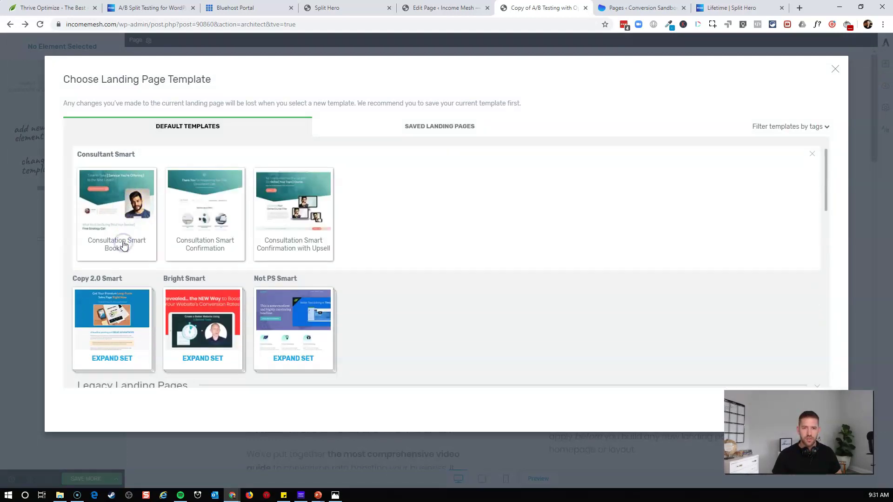
pyautogui.click(135, 224)
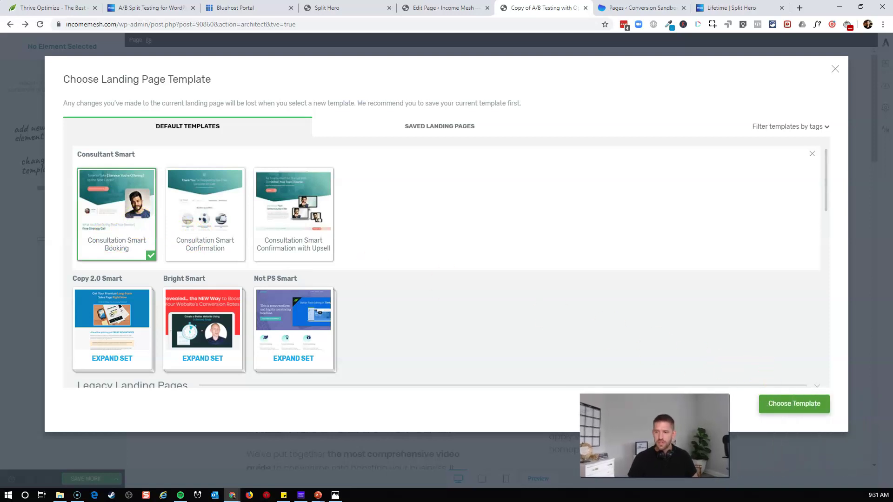
pyautogui.click(775, 403)
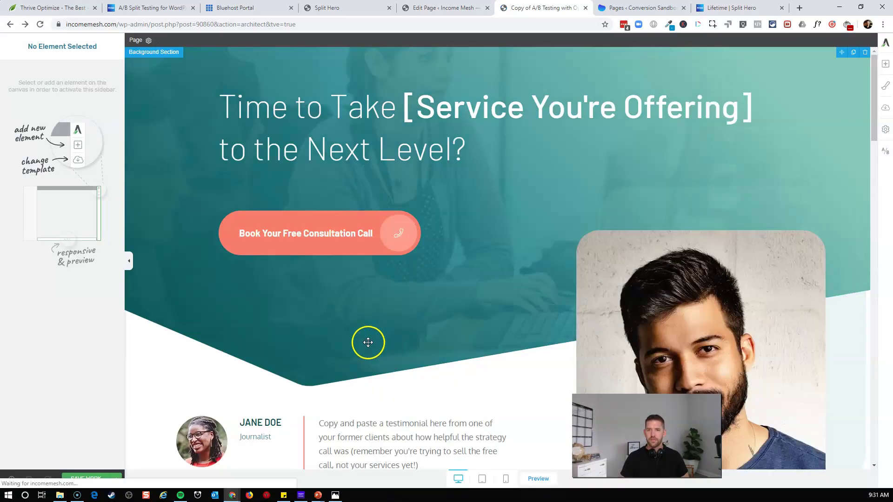
# Set the Main Accent colour to orange, save the variation and return to the test dashboard.
pyautogui.click(886, 86)
pyautogui.click(788, 146)
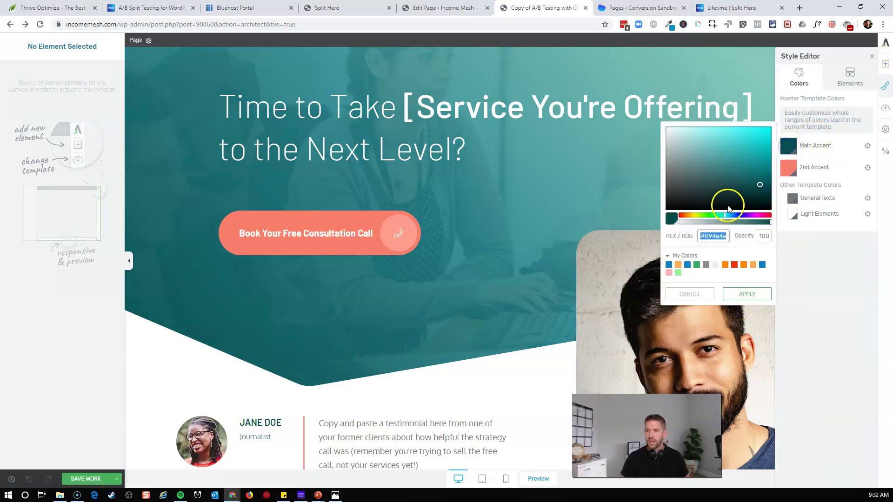
pyautogui.click(743, 265)
pyautogui.click(749, 294)
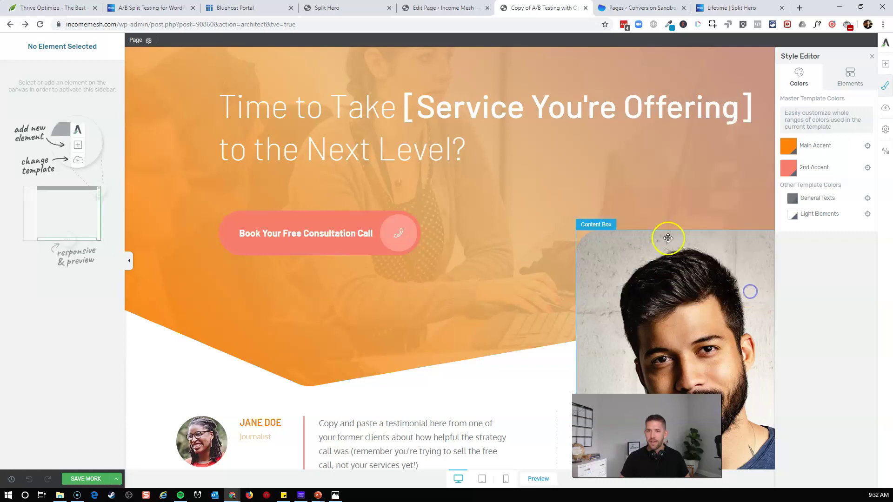
pyautogui.click(884, 85)
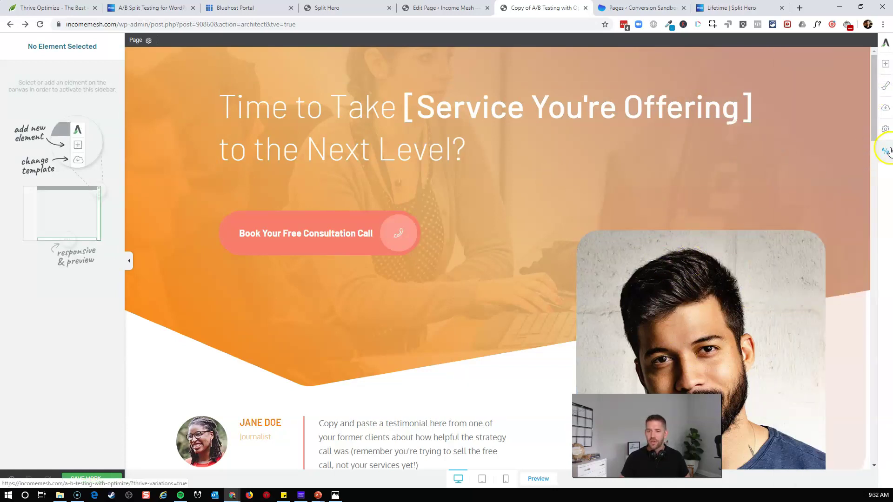
pyautogui.click(98, 479)
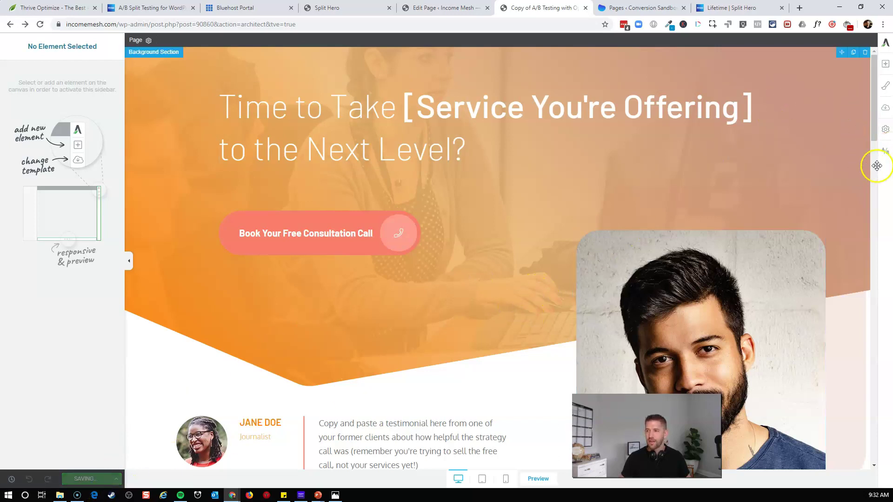
pyautogui.click(886, 155)
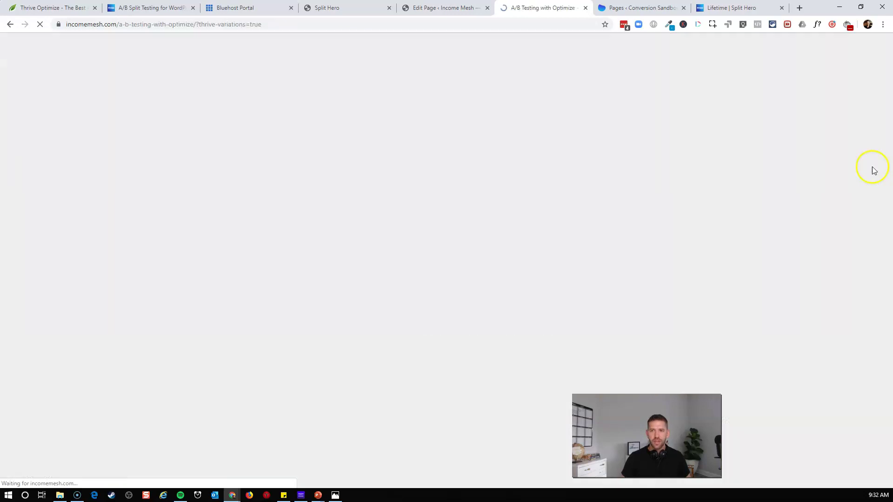